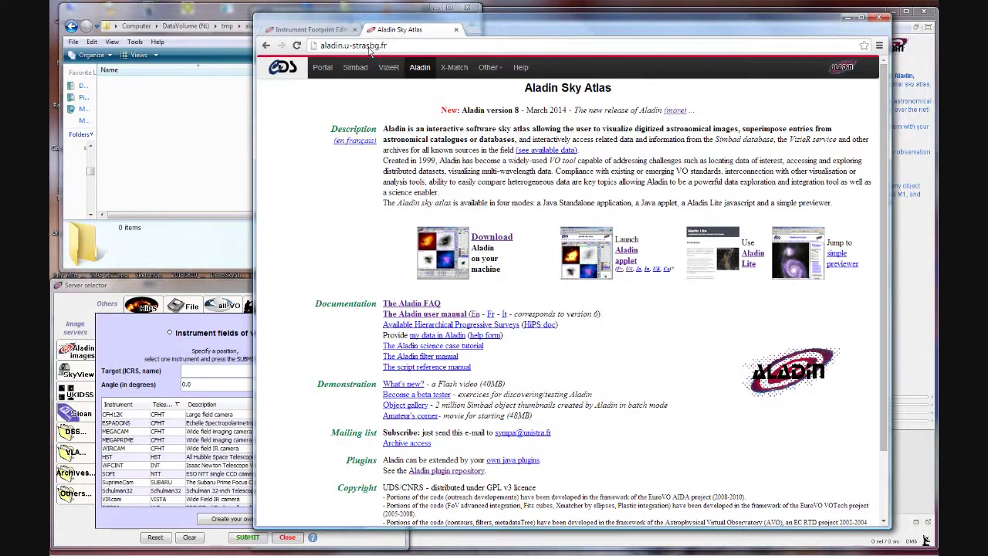
# Minimize Chrome and bring the empty Aladin v8.0 window to the front
pyautogui.click(848, 17)
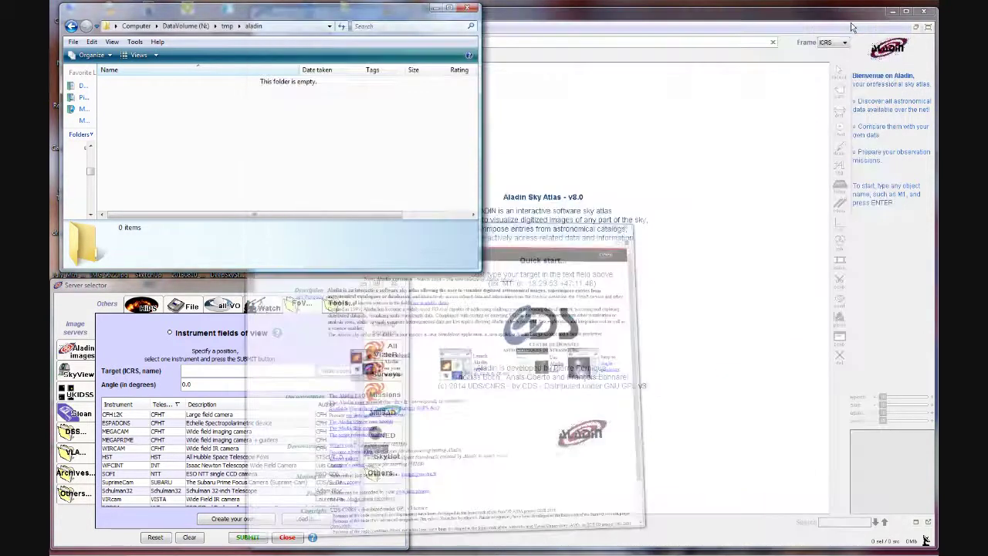
pyautogui.click(699, 17)
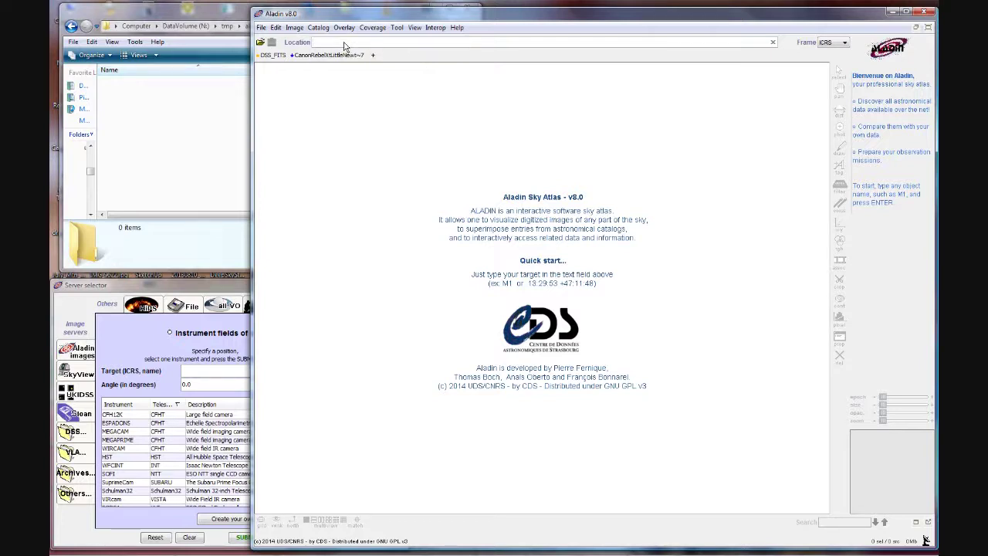
# Enter m81 as the location to load its DSS colored image
pyautogui.write('m81')
pyautogui.press('Return')
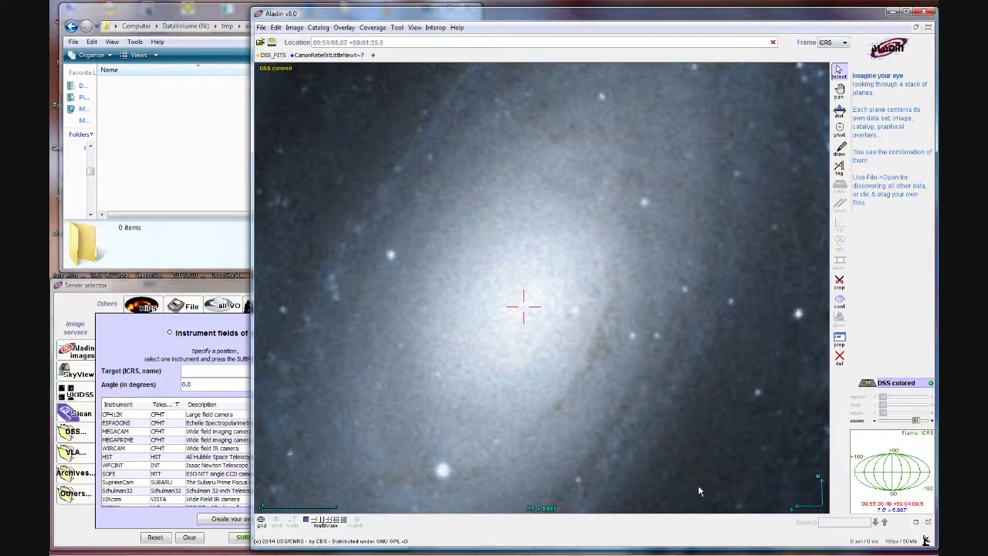
# Zoom out and pan the sky until M81 and M82 both fit, about 2.27° wide
pyautogui.scroll(-1, 917, 429)
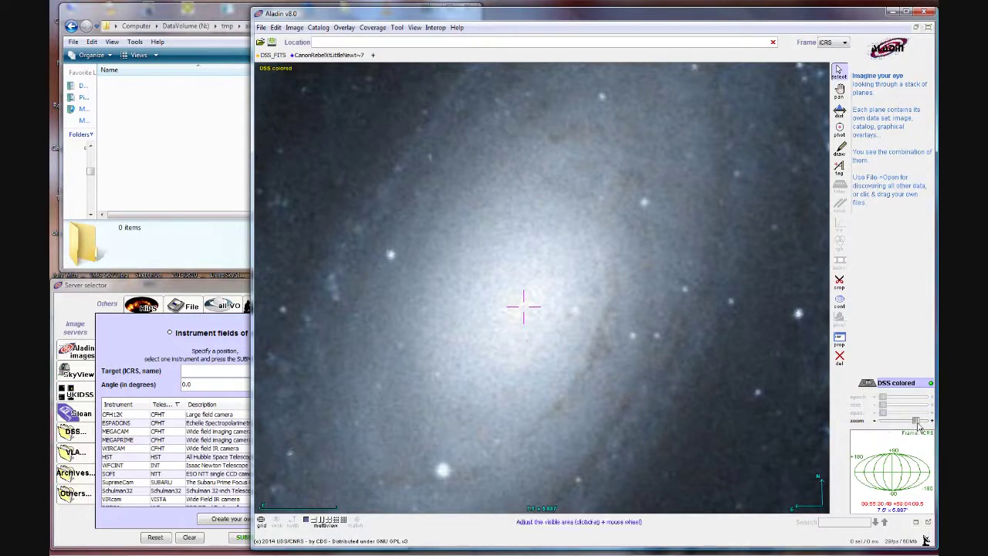
pyautogui.scroll(1, 915, 428)
pyautogui.scroll(-3, 917, 426)
pyautogui.scroll(-1, 908, 425)
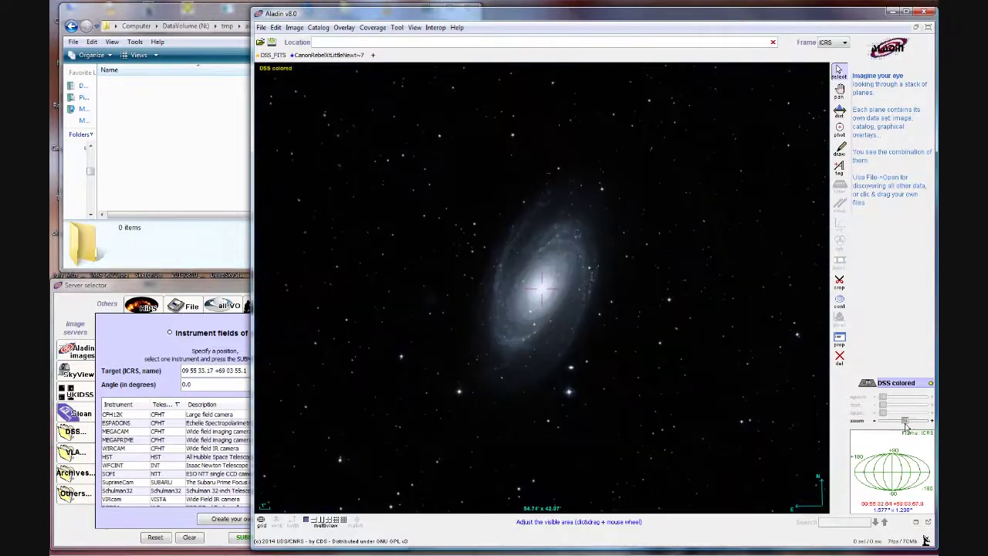
pyautogui.scroll(-2, 903, 424)
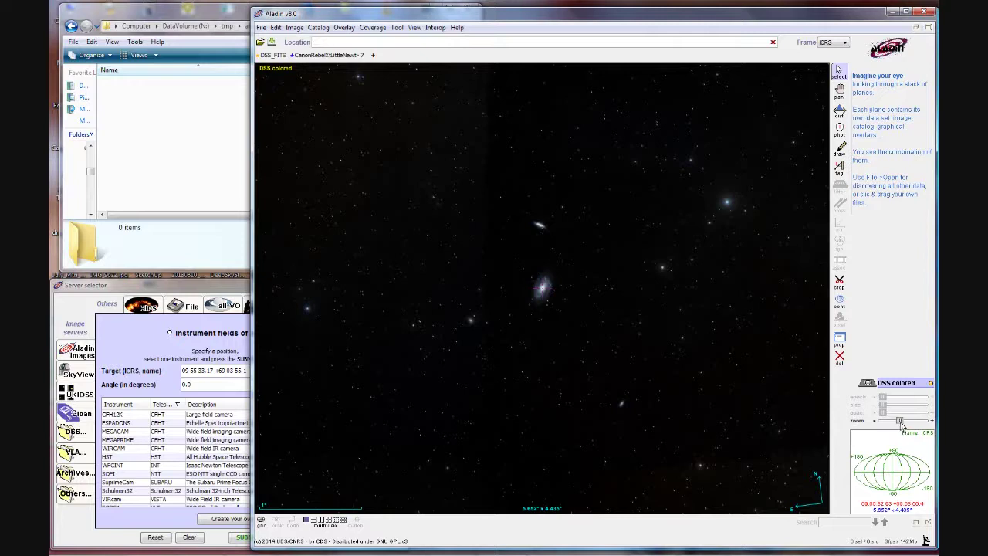
pyautogui.scroll(2, 904, 423)
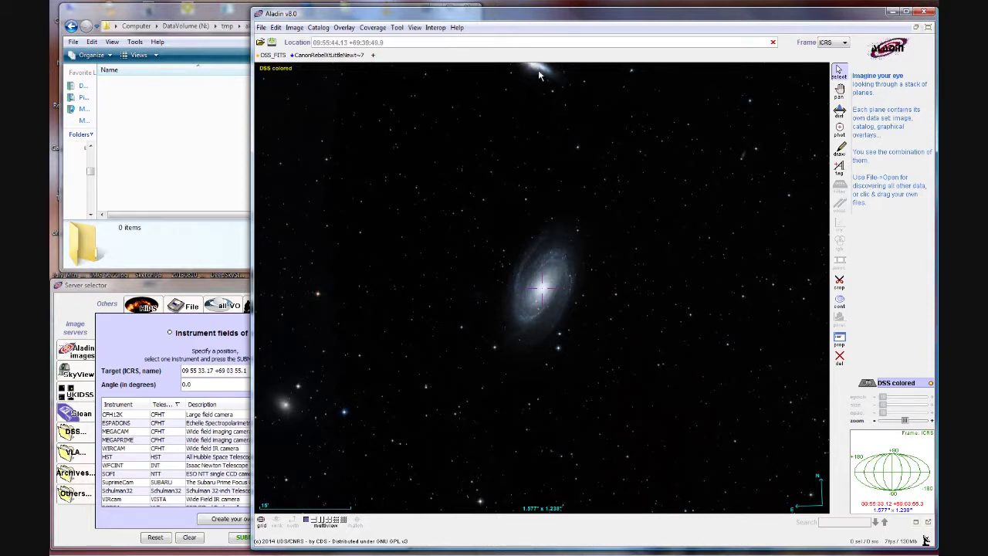
pyautogui.click(840, 90)
pyautogui.moveTo(544, 176); pyautogui.dragTo(544, 275)
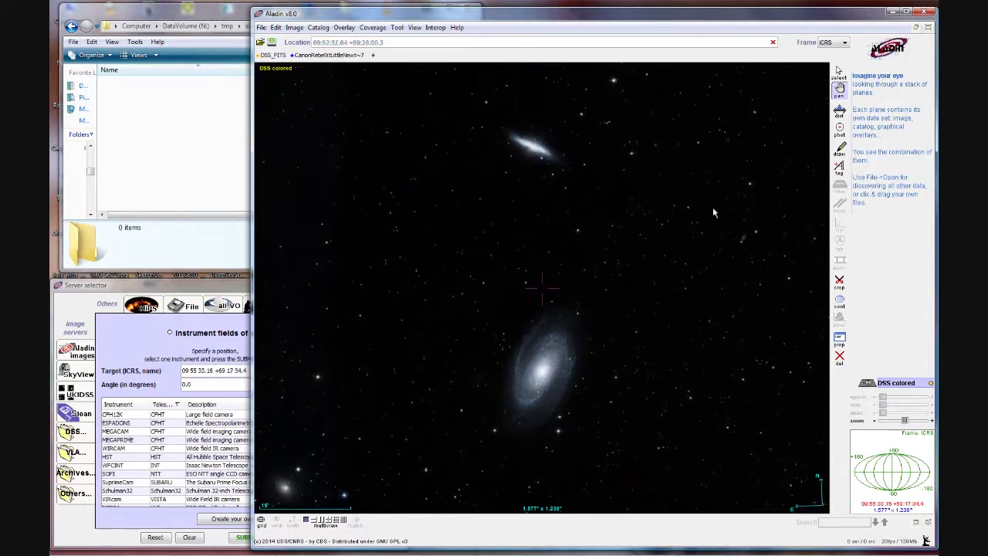
pyautogui.click(839, 71)
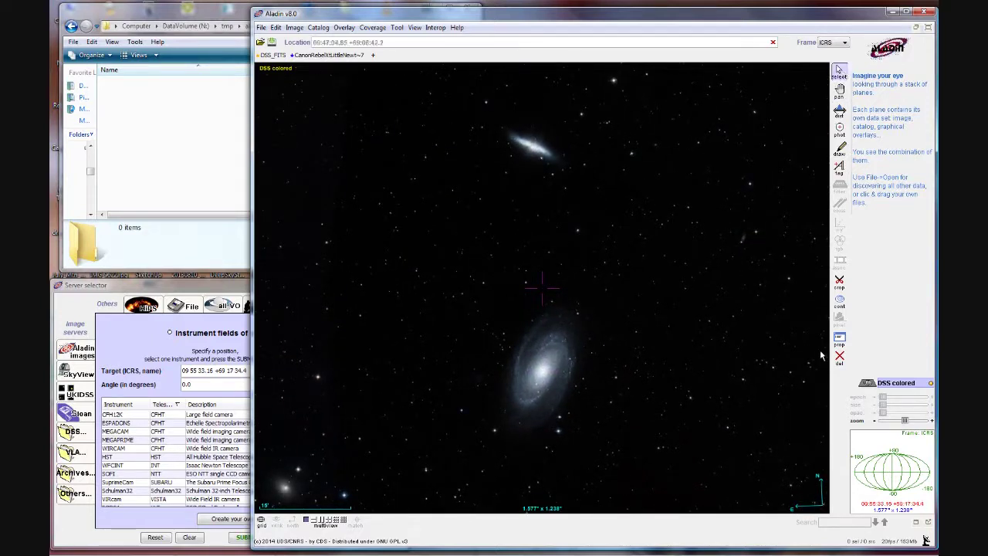
pyautogui.moveTo(907, 422); pyautogui.dragTo(904, 423)
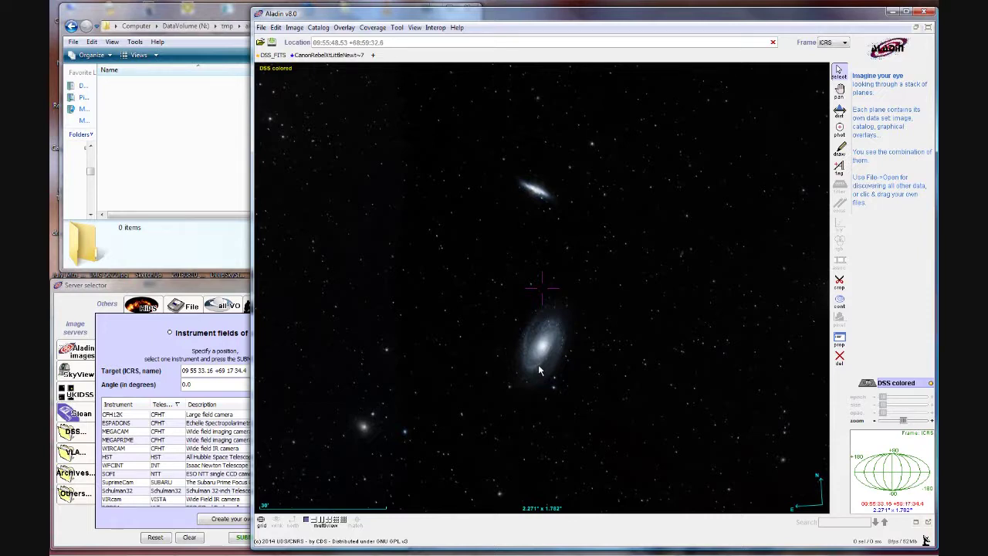
pyautogui.click(266, 30)
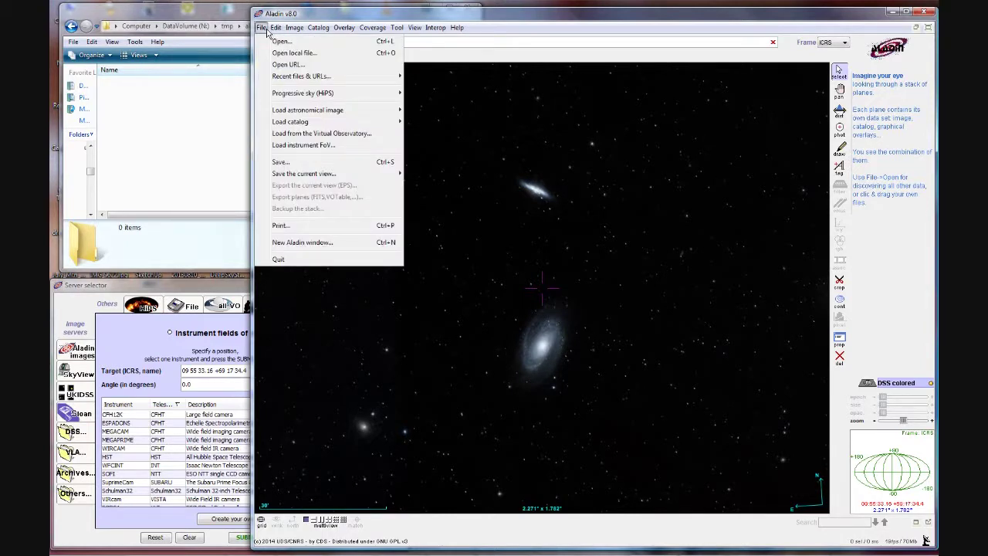
# Browse the instrument FoV list from File > Load instrument FoV and start a custom footprint
pyautogui.click(270, 145)
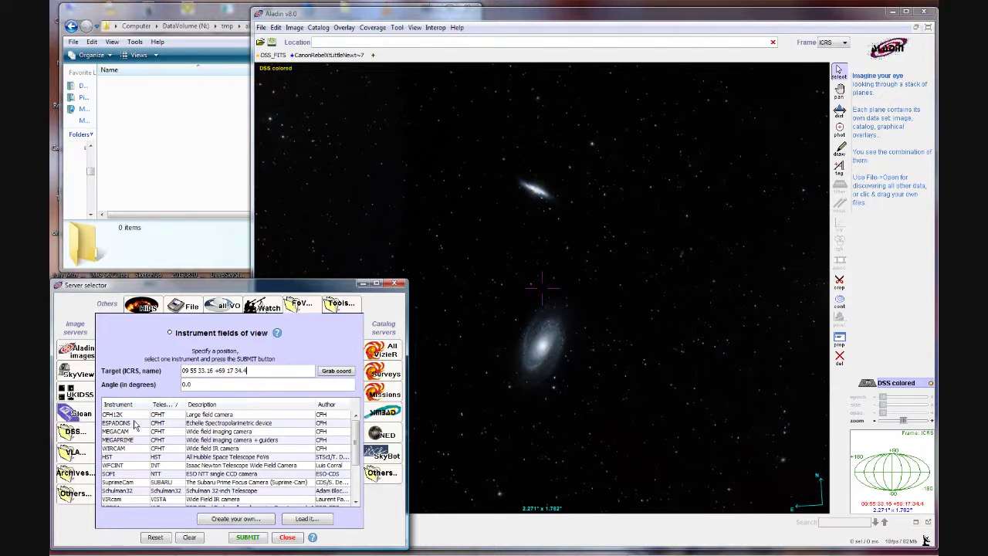
pyautogui.moveTo(358, 436); pyautogui.dragTo(356, 473)
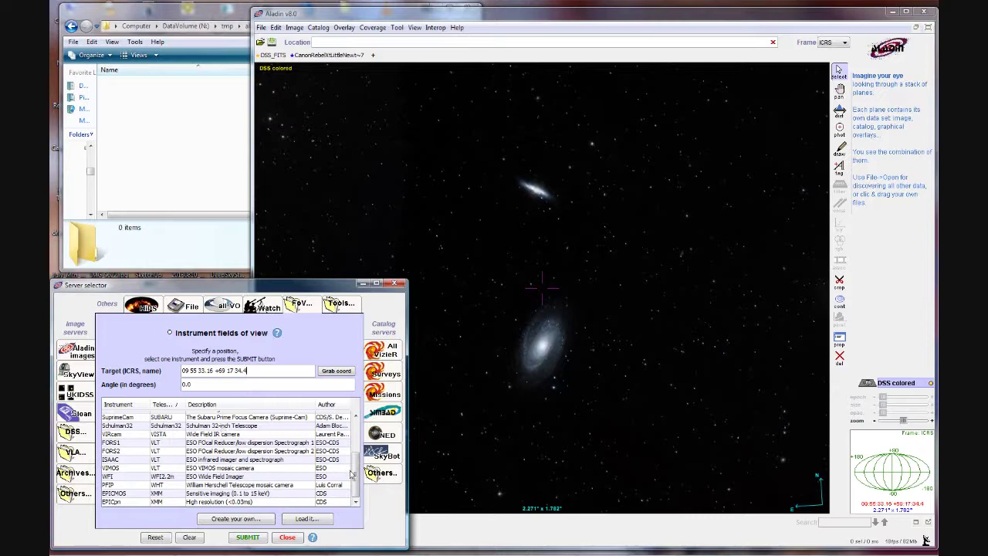
pyautogui.scroll(1, 359, 473)
pyautogui.scroll(1, 359, 467)
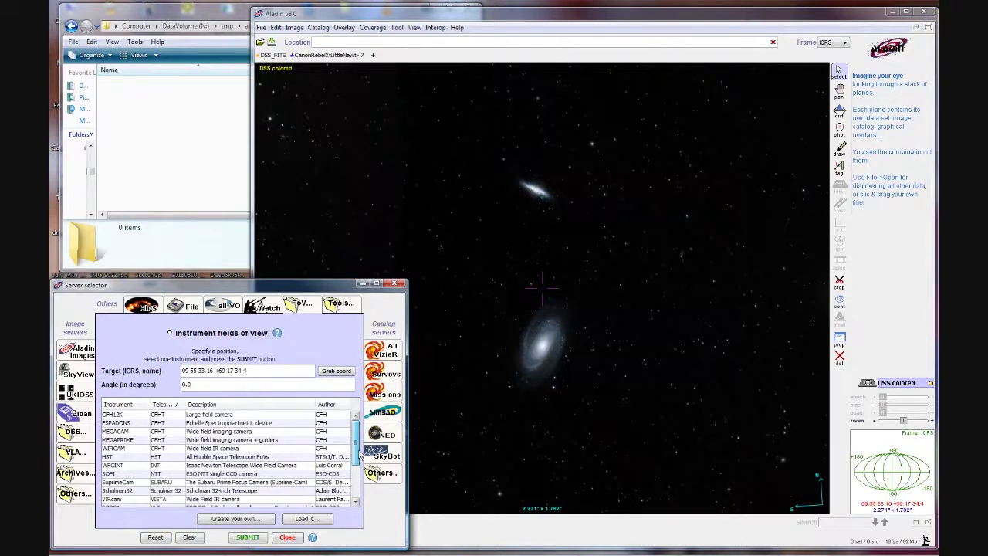
pyautogui.click(238, 518)
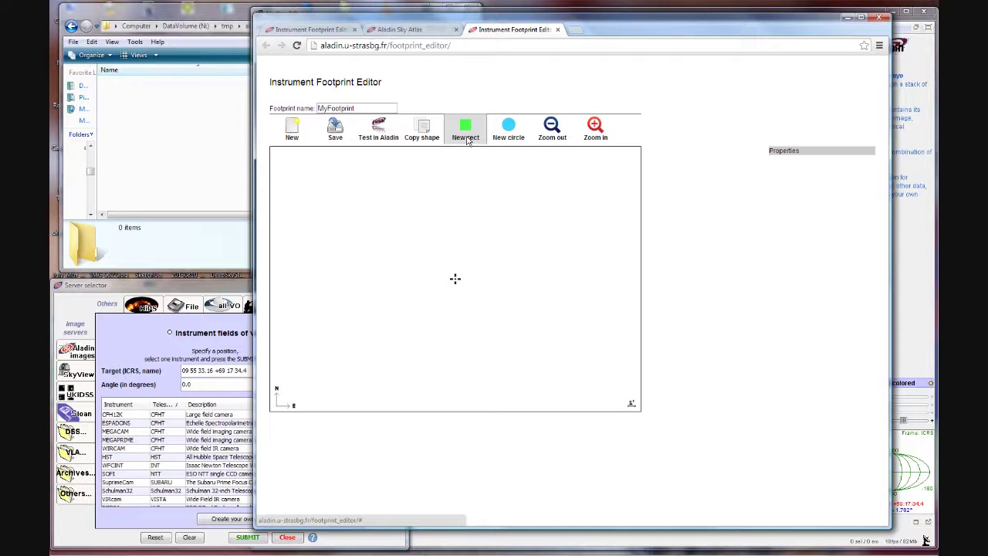
# Add a new 360×360 arcsec rectangle to the MyFootprint footprint and select its width
pyautogui.click(466, 135)
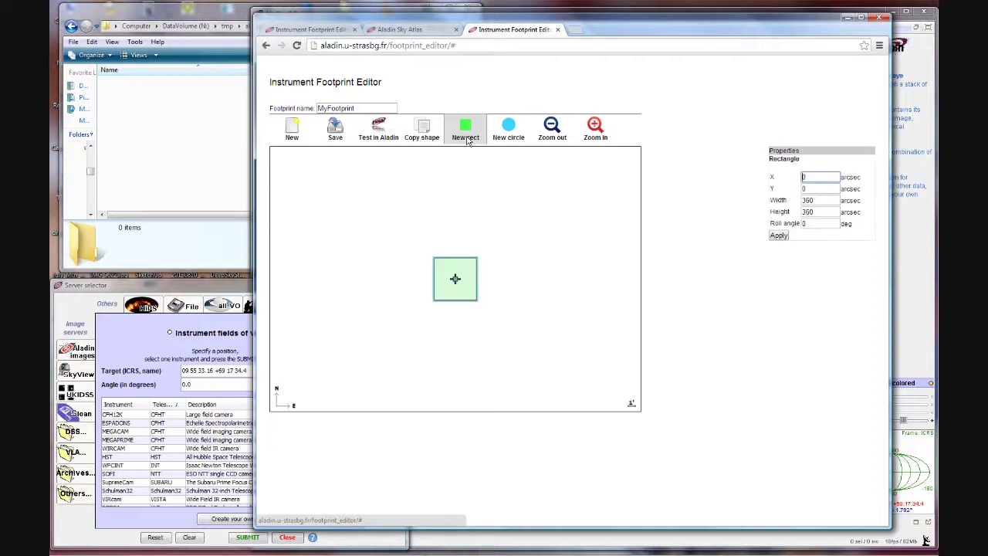
pyautogui.click(822, 202)
# Resize the rectangle to 3600 × 2400 arcsec and zoom out to show it whole
pyautogui.write('0')
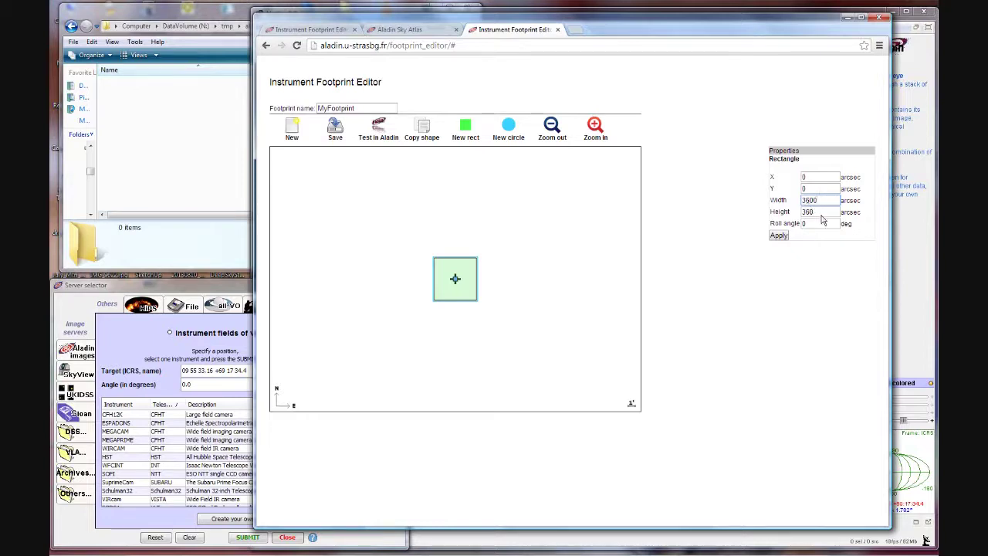
pyautogui.press('Tab')
pyautogui.write('2400')
pyautogui.click(787, 238)
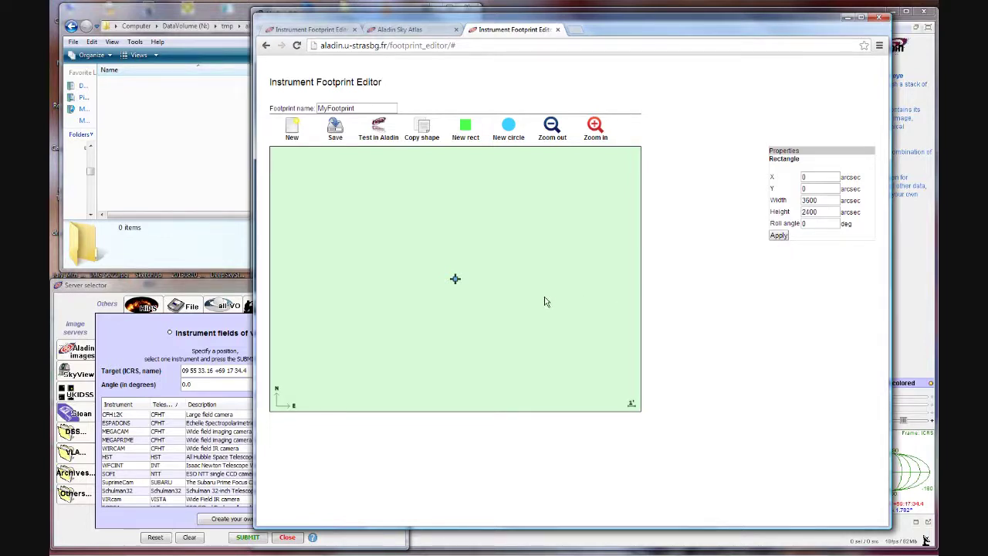
pyautogui.click(552, 144)
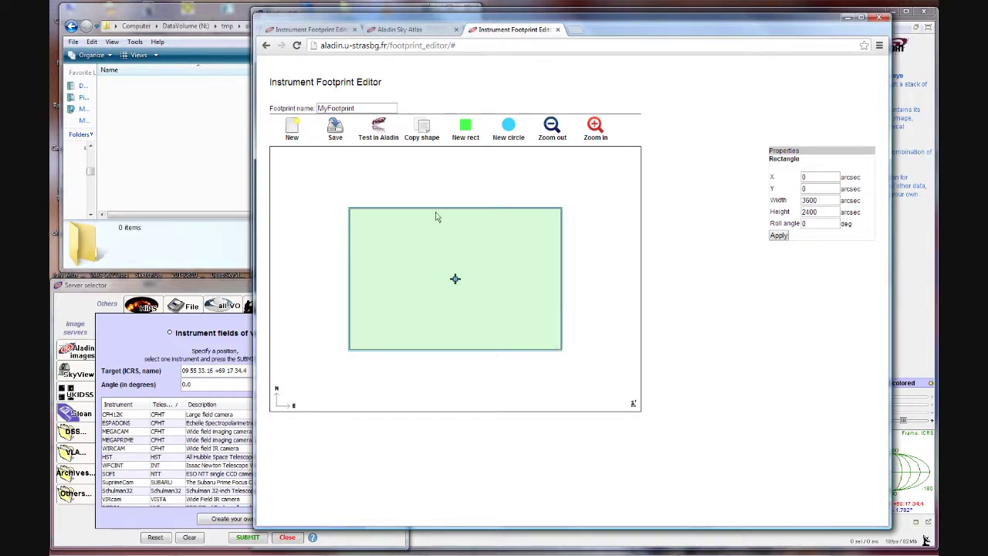
# Save the footprint as footprint.vot and open its context menu in the aladin folder
pyautogui.click(336, 136)
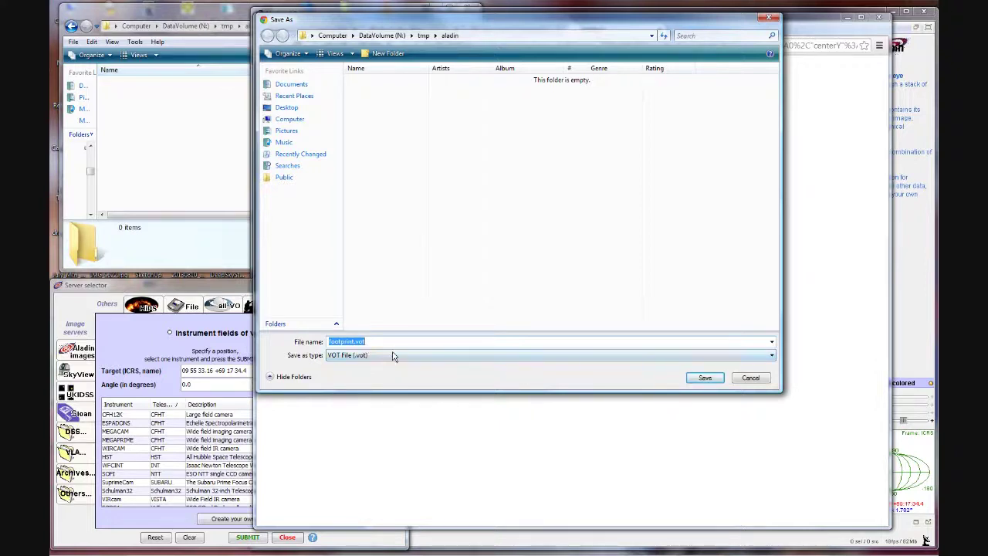
pyautogui.click(704, 377)
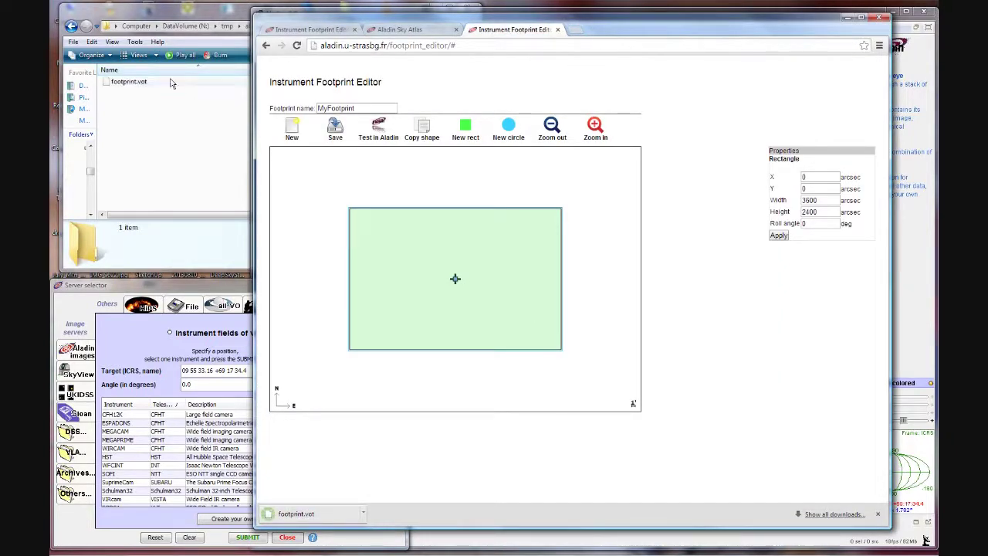
pyautogui.click(191, 17)
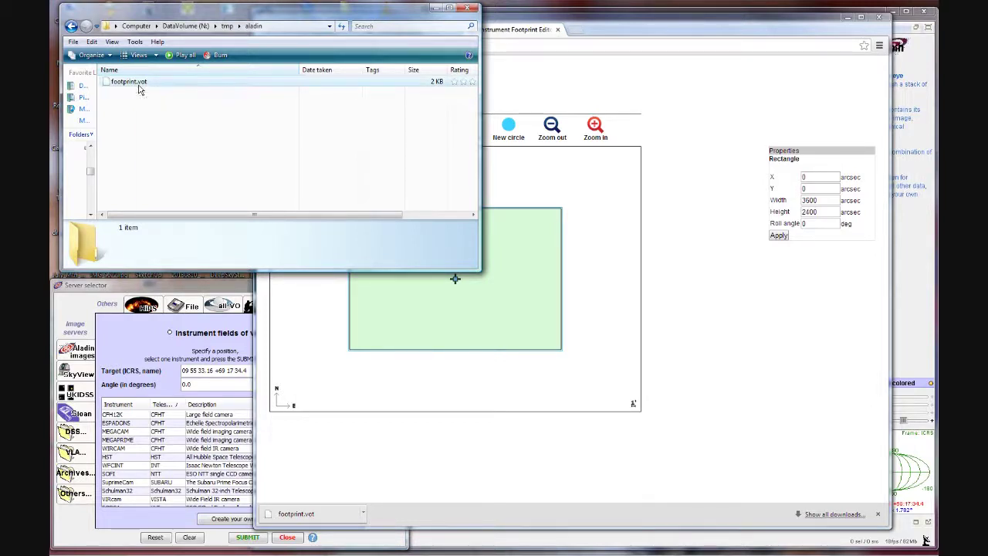
pyautogui.rightClick(139, 87)
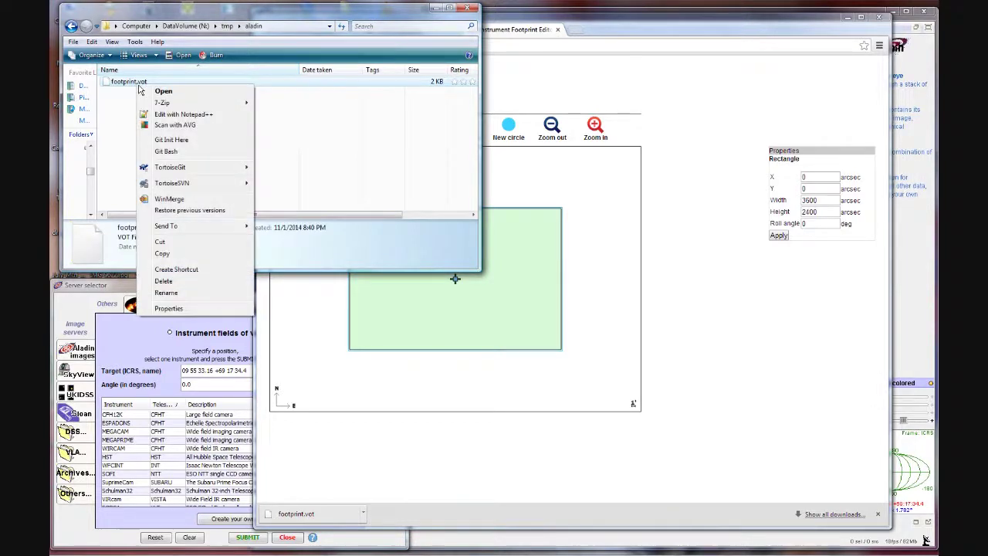
# In Notepad++, replace MyTelescope with C8 and MyInstrument with Canon Rebel in footprint.vot
pyautogui.click(180, 117)
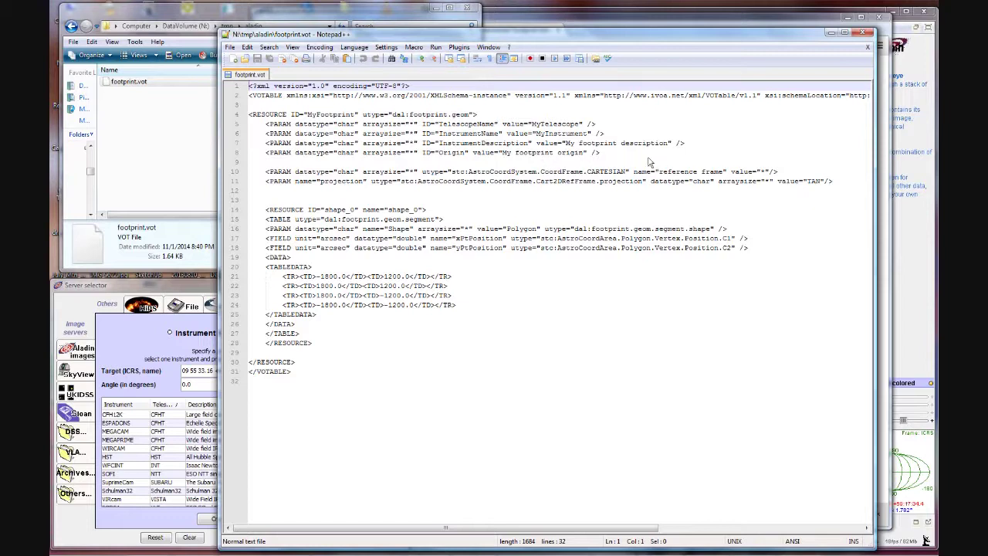
pyautogui.moveTo(648, 162); pyautogui.dragTo(250, 121)
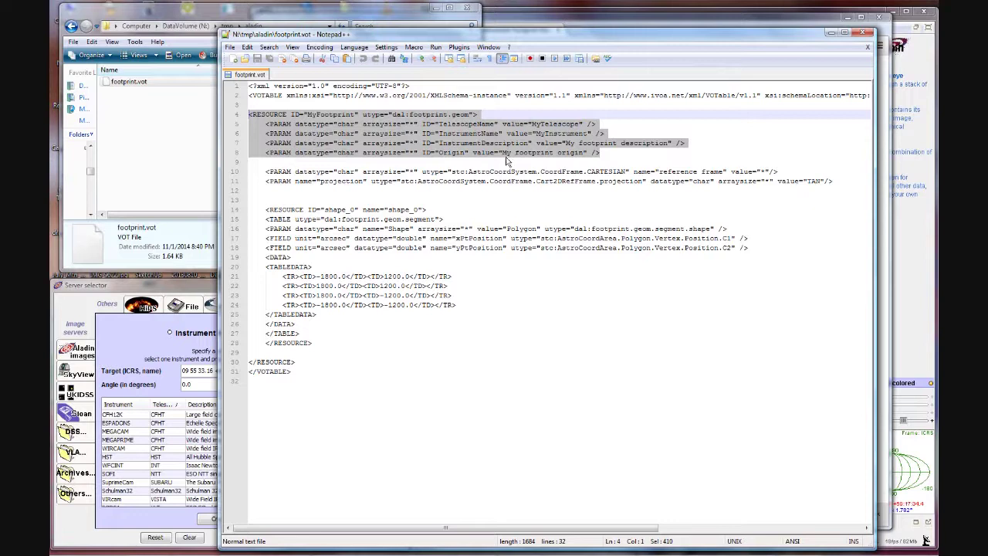
pyautogui.click(534, 127)
pyautogui.moveTo(533, 125); pyautogui.dragTo(580, 126)
pyautogui.write('C')
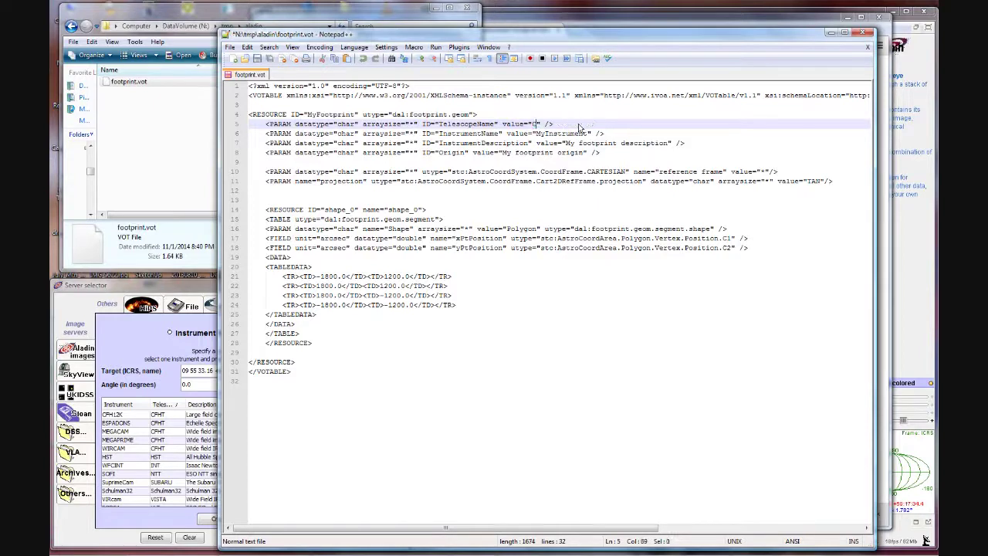
pyautogui.write('B')
pyautogui.moveTo(536, 134); pyautogui.dragTo(591, 136)
pyautogui.write('Canon Rebel')
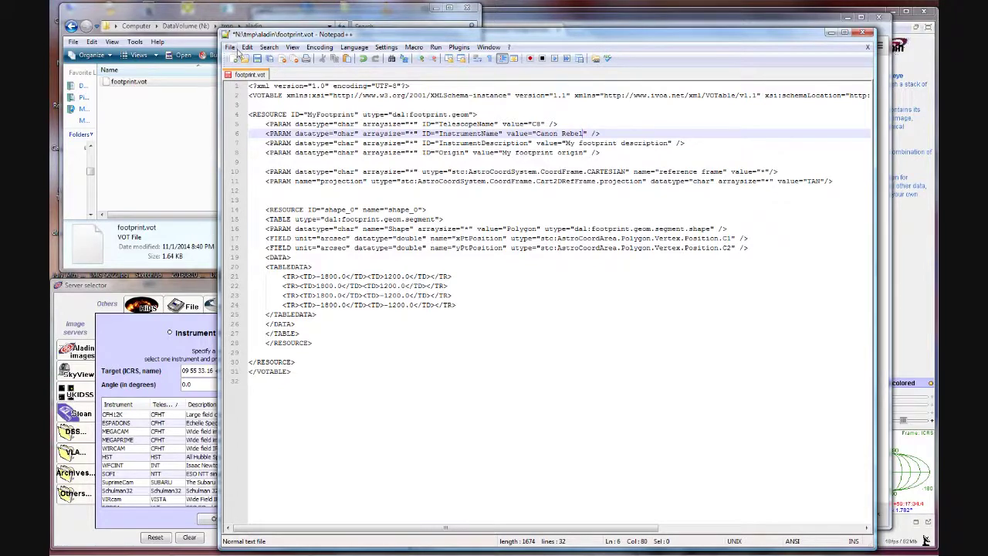
# Save footprint.vot and close Notepad++
pyautogui.click(230, 47)
pyautogui.click(248, 94)
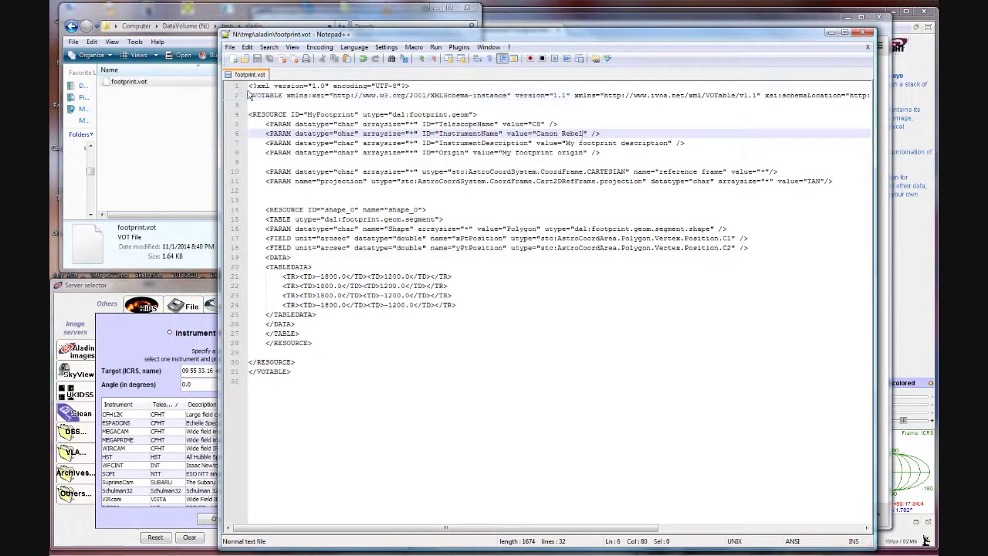
pyautogui.doubleClick(226, 35)
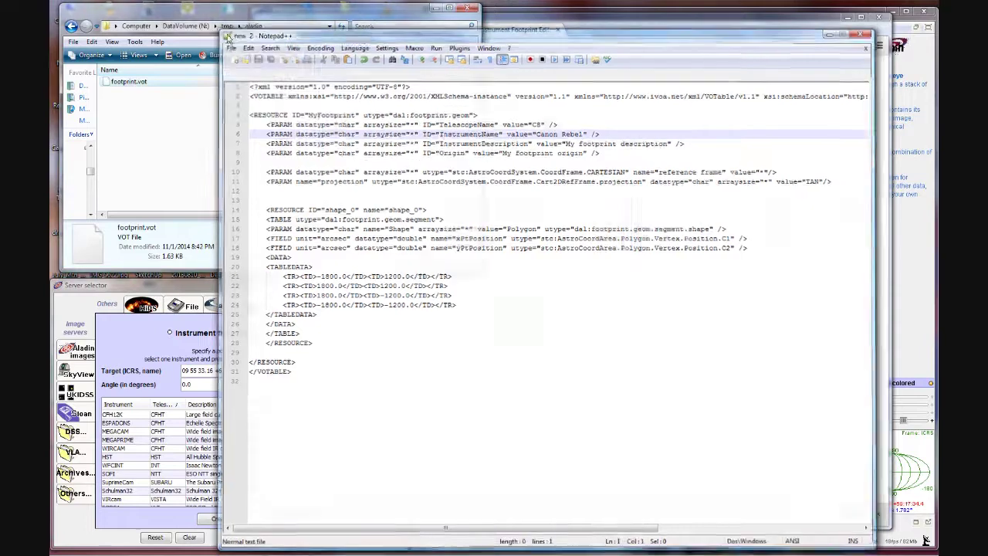
# Load footprint.vot via the Server selector so Canon Rebel joins the FoV list
pyautogui.click(192, 289)
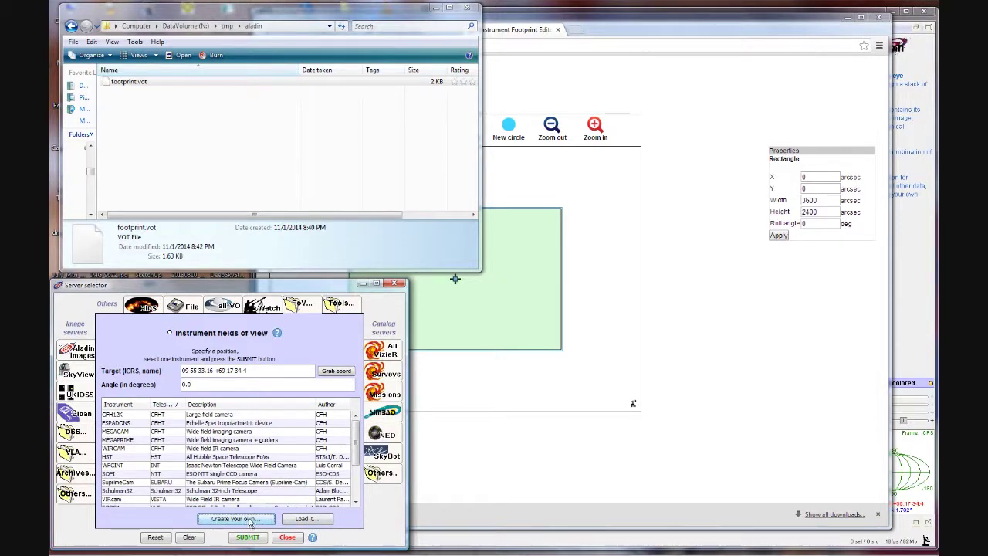
pyautogui.click(307, 519)
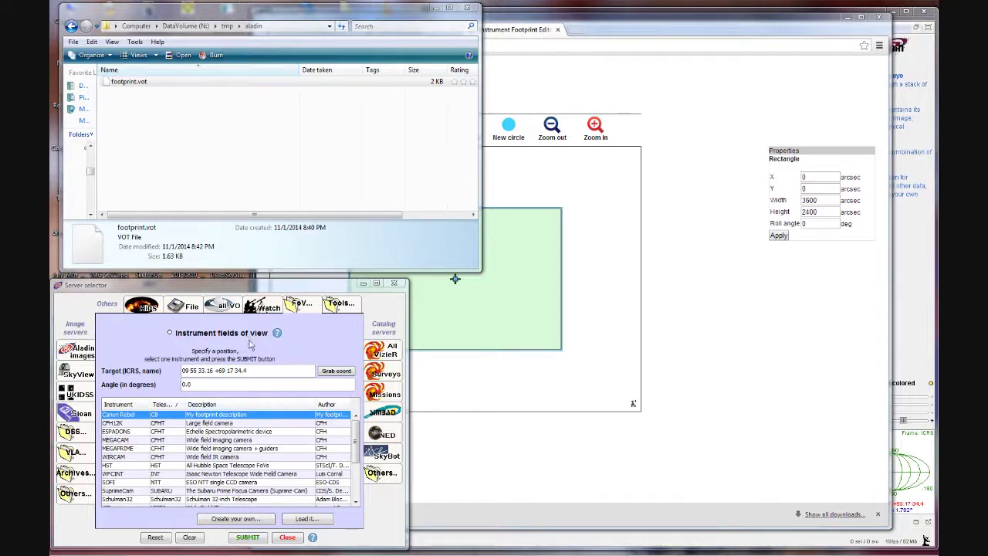
pyautogui.click(773, 13)
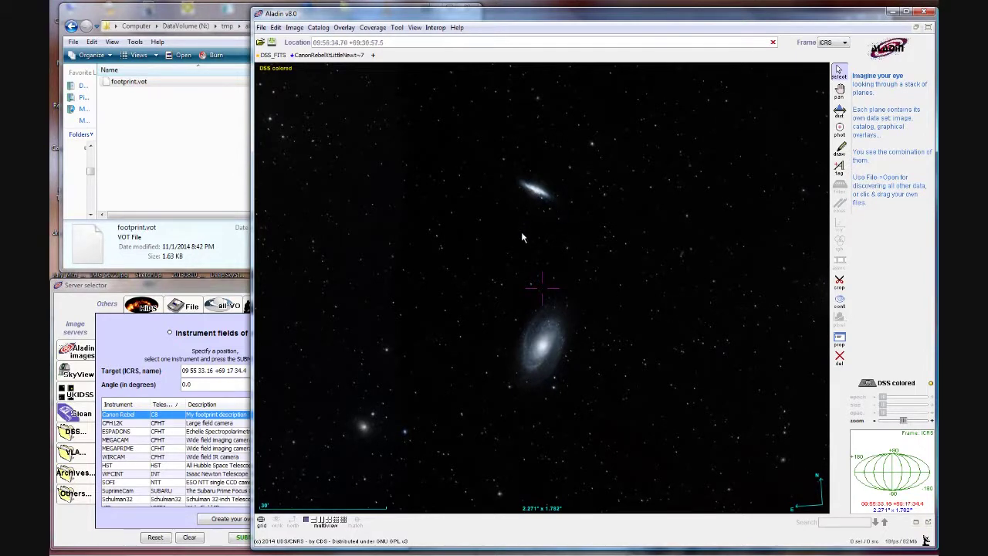
# Submit the Canon Rebel footprint to overlay it on the M81/M82 field
pyautogui.click(230, 291)
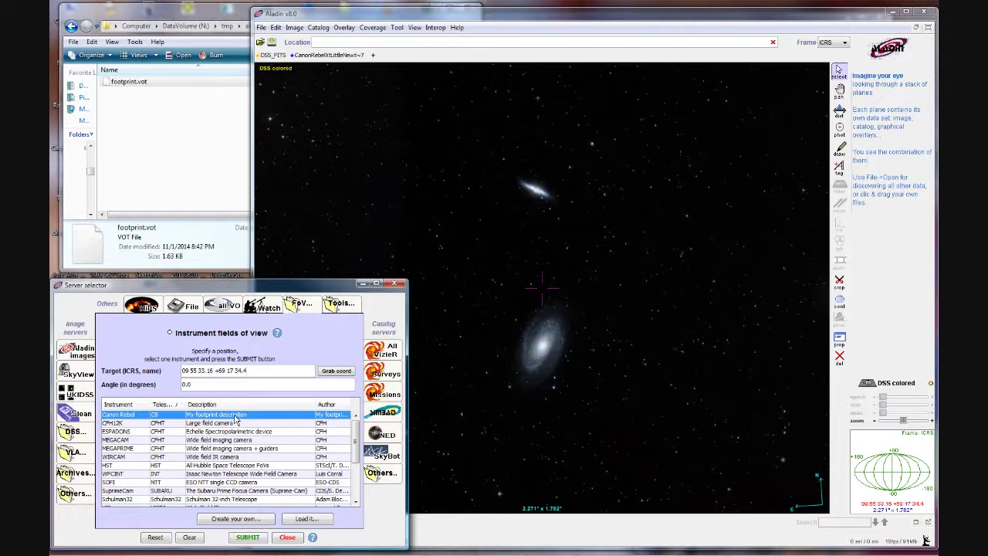
pyautogui.click(247, 537)
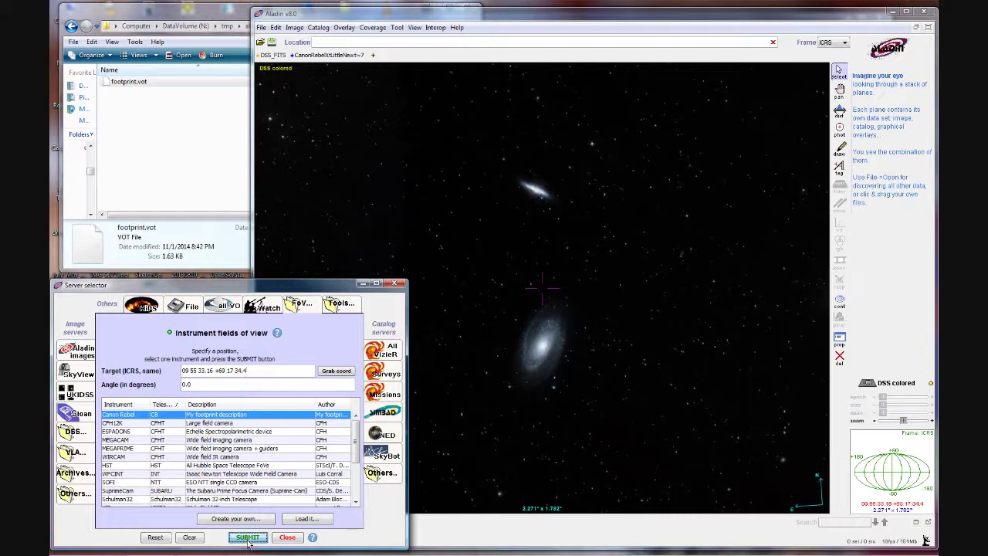
pyautogui.click(580, 25)
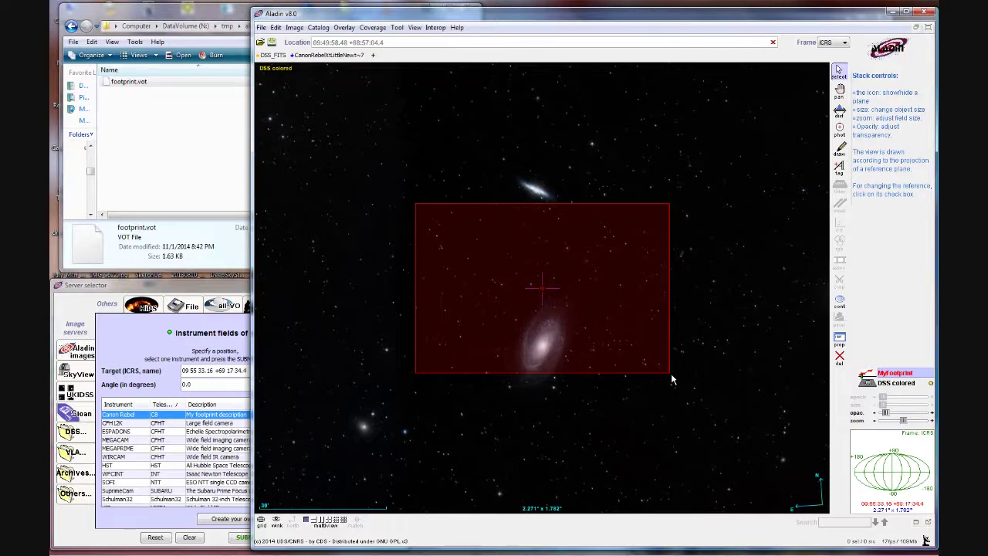
# Rotate and shift the Canon Rebel footprint to enclose M82 near its top and M81 near its bottom
pyautogui.moveTo(671, 380); pyautogui.dragTo(506, 415)
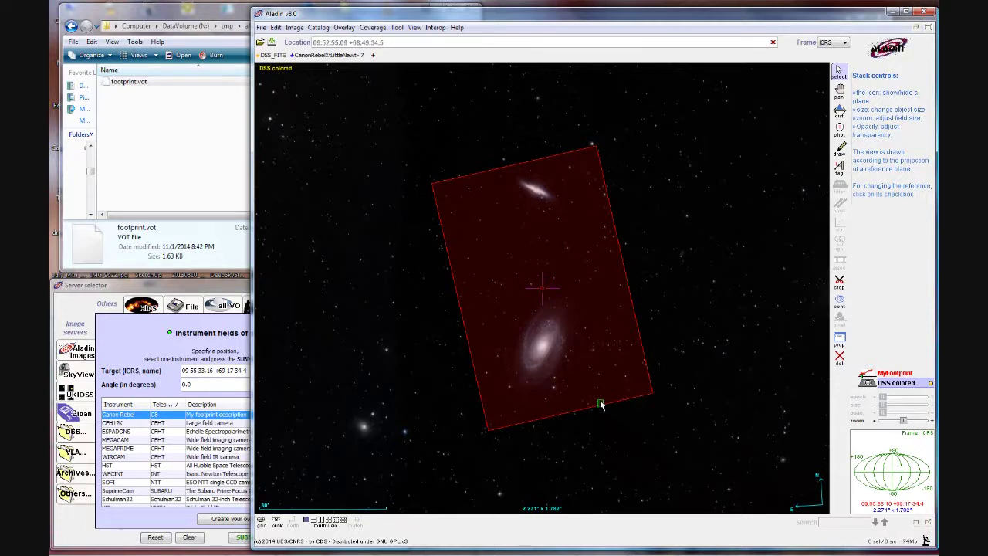
pyautogui.moveTo(586, 407); pyautogui.dragTo(588, 394)
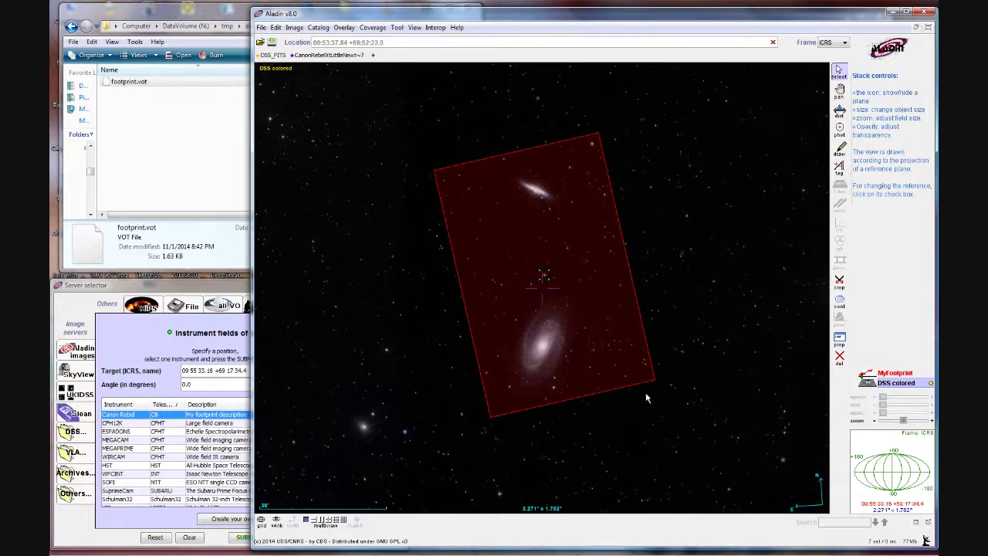
pyautogui.moveTo(657, 380); pyautogui.dragTo(676, 366)
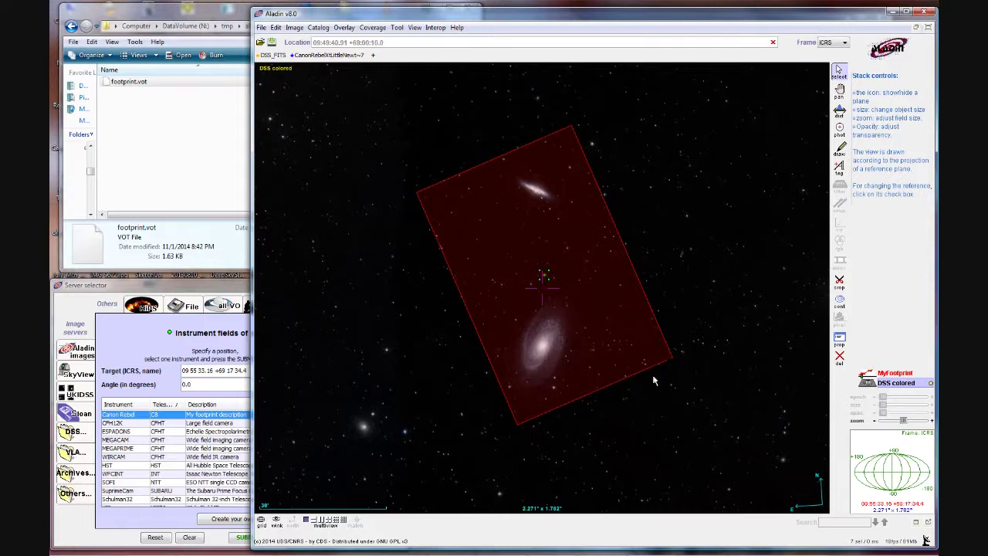
pyautogui.moveTo(615, 382); pyautogui.dragTo(611, 389)
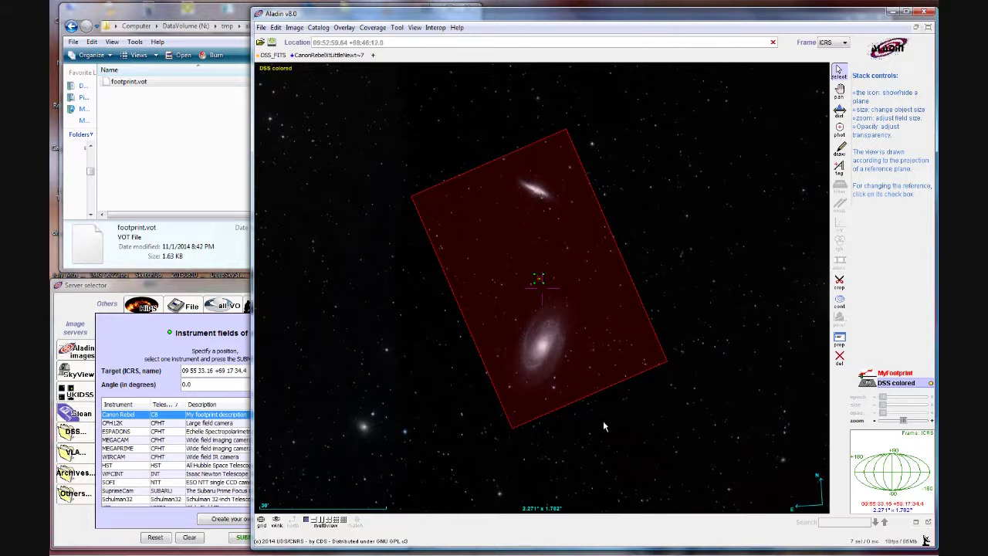
pyautogui.click(887, 375)
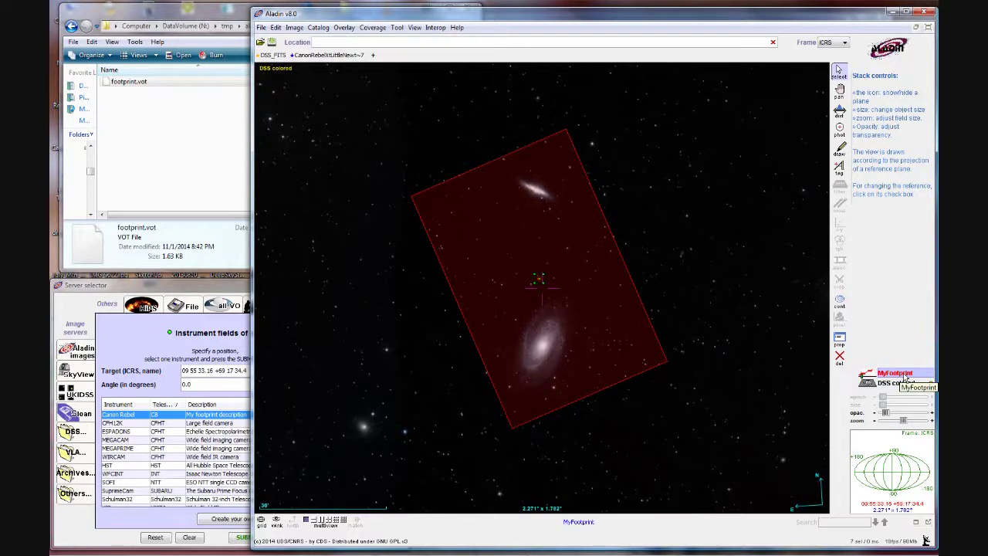
# In the MyFootprint plane's Properties, set the footprint colour to yellow
pyautogui.rightClick(904, 377)
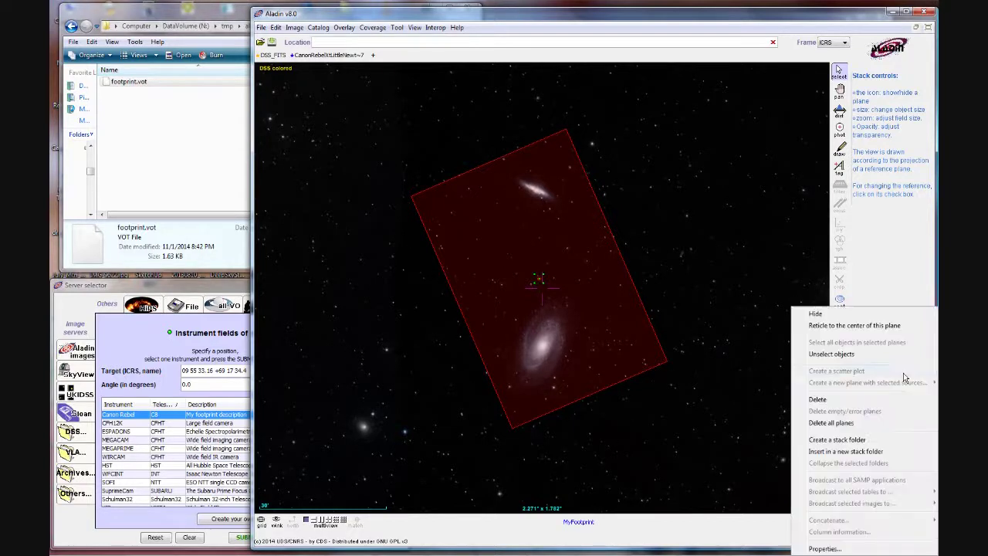
pyautogui.click(825, 549)
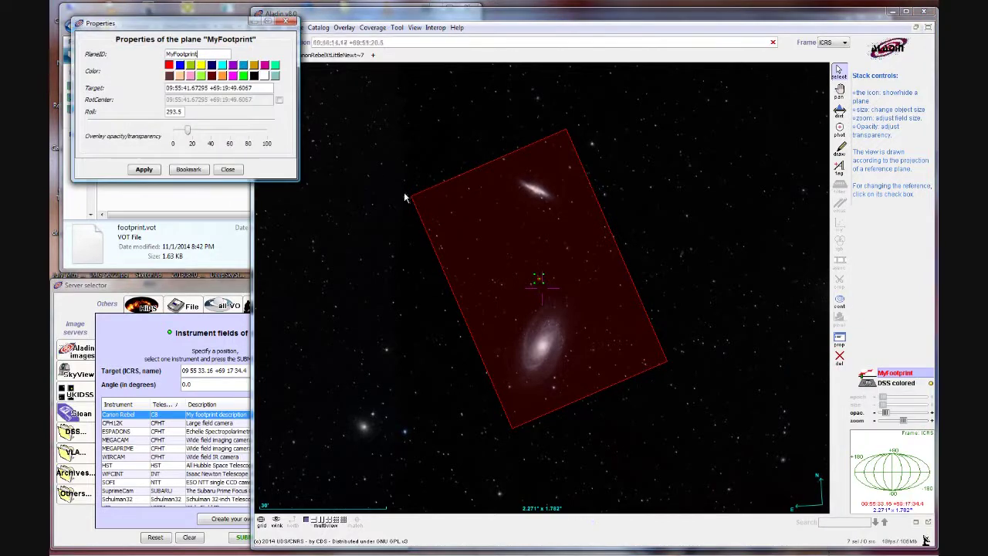
pyautogui.moveTo(221, 21); pyautogui.dragTo(742, 62)
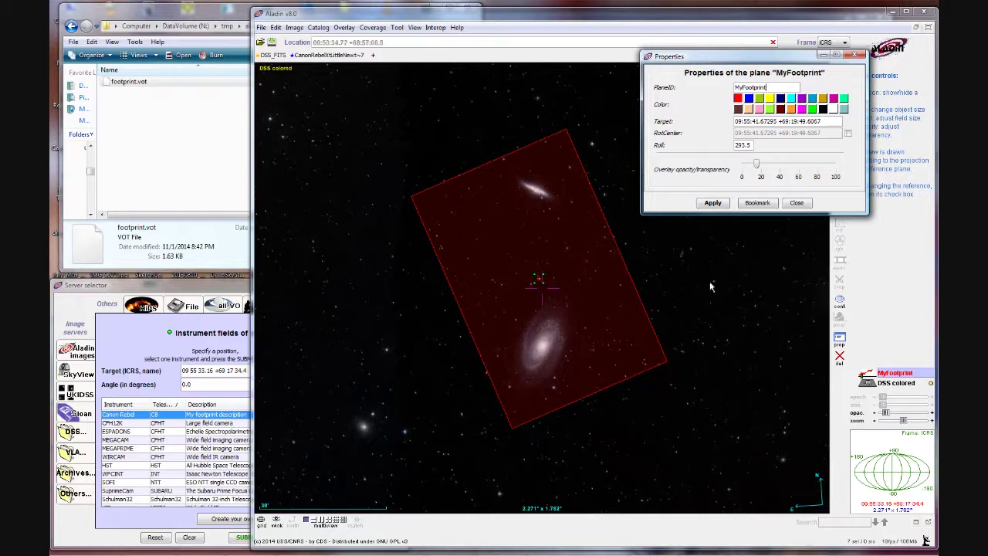
pyautogui.click(769, 98)
pyautogui.click(769, 109)
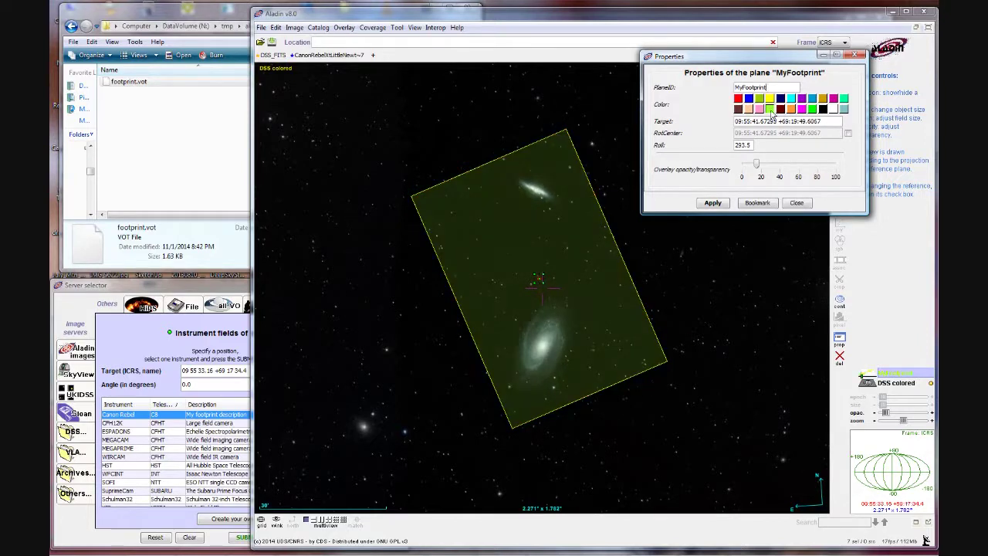
pyautogui.click(739, 110)
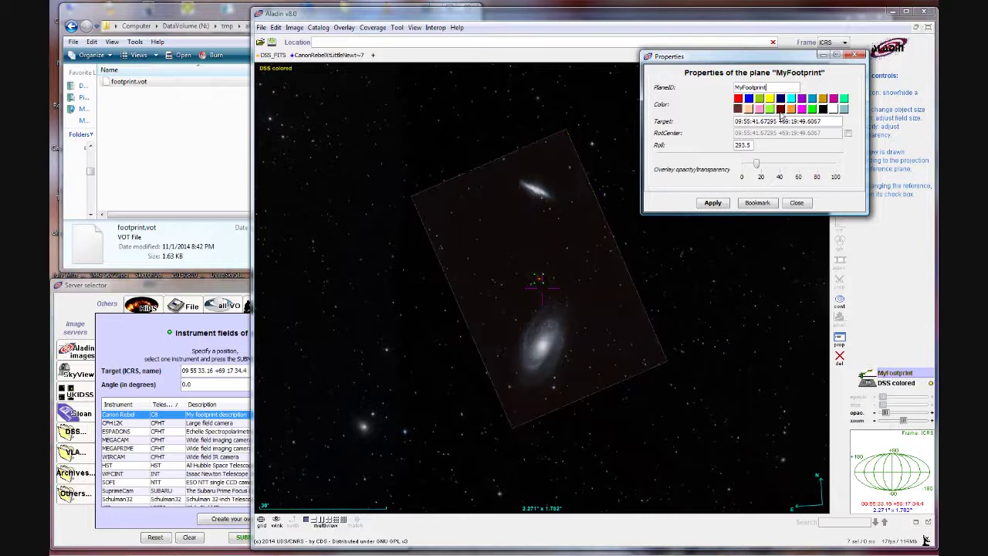
pyautogui.click(769, 99)
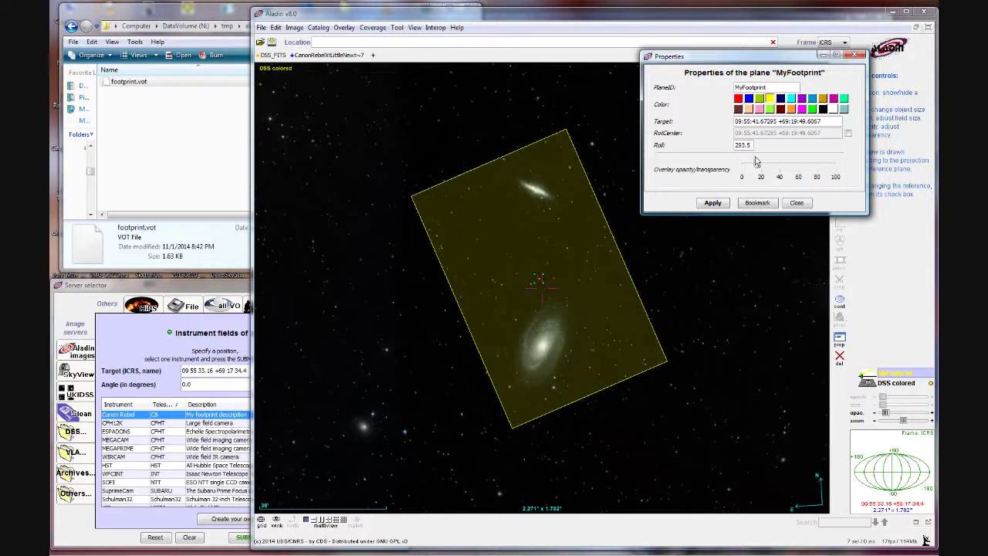
# Lower the MyFootprint overlay opacity to about 6 and apply it
pyautogui.moveTo(759, 169)
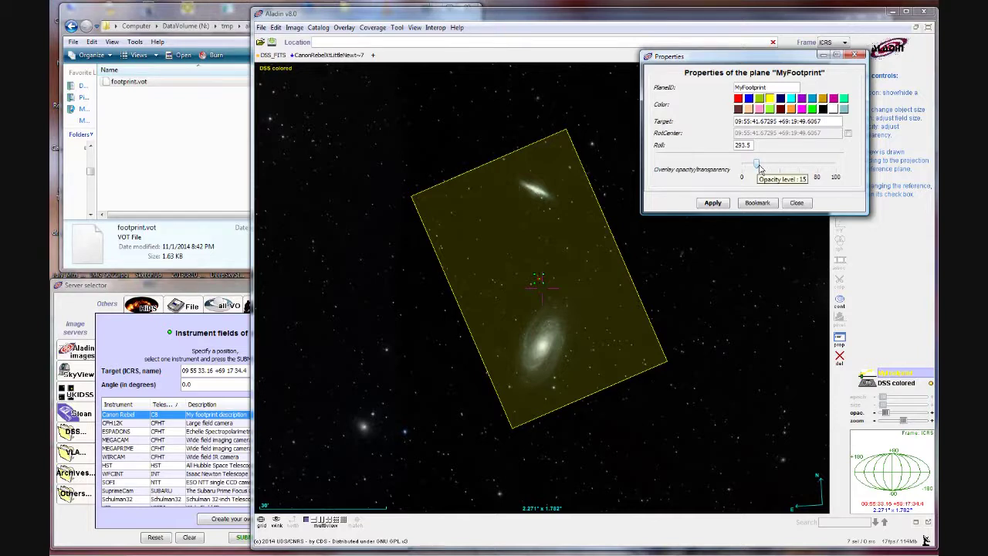
pyautogui.moveTo(759, 169)
pyautogui.mouseDown()
pyautogui.moveTo(832, 168)
pyautogui.moveTo(750, 169)
pyautogui.mouseUp()
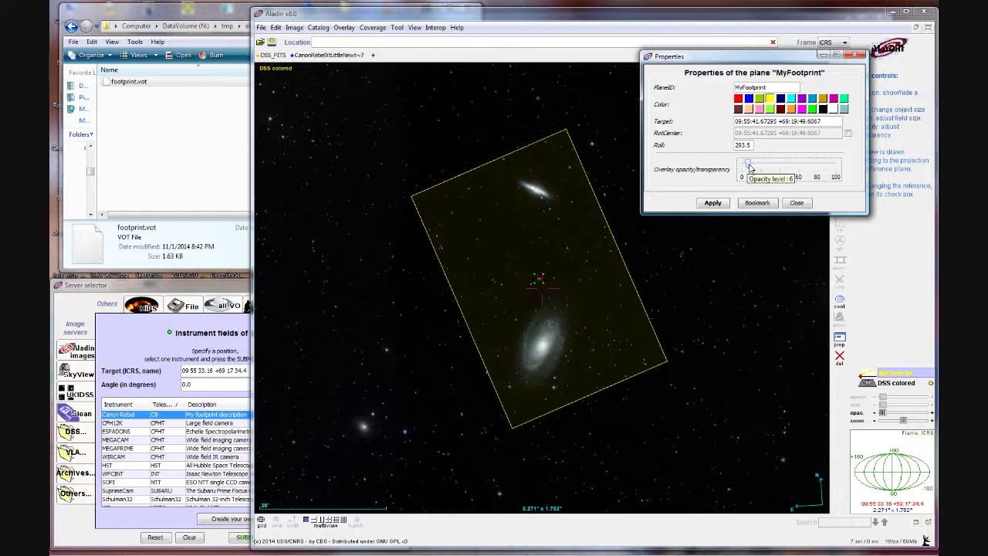
pyautogui.click(722, 206)
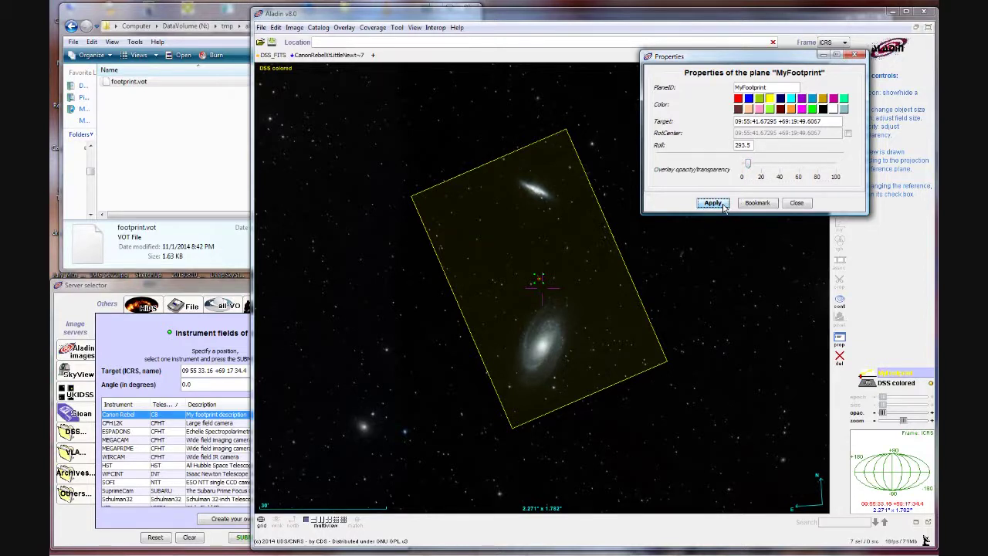